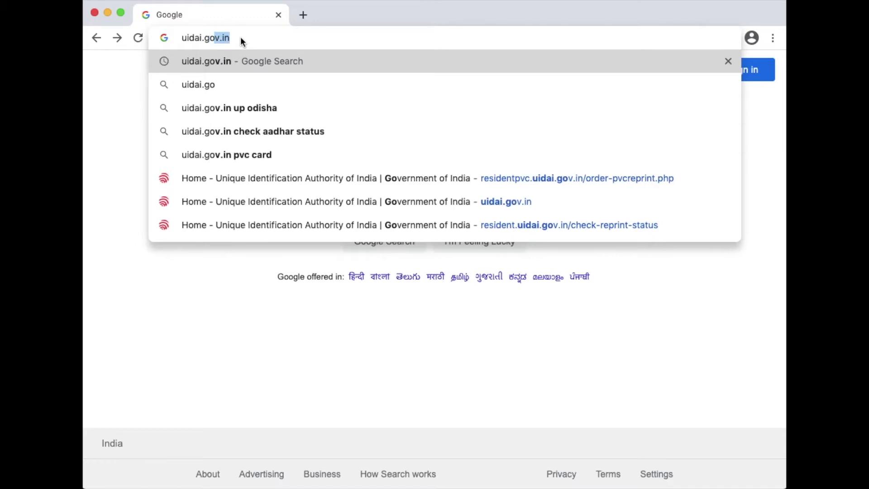
# Load uidai.gov.in and open Order Aadhaar PVC Card from the Get Aadhaar section
pyautogui.write('.in')
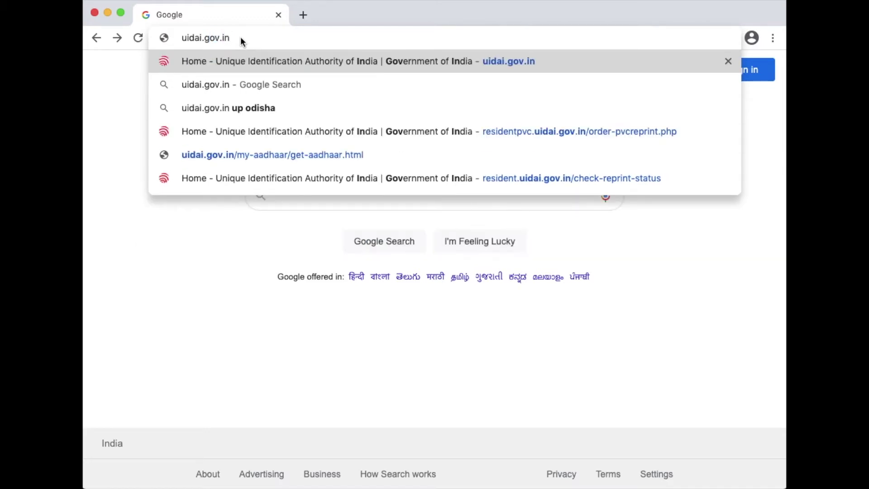
pyautogui.press('Return')
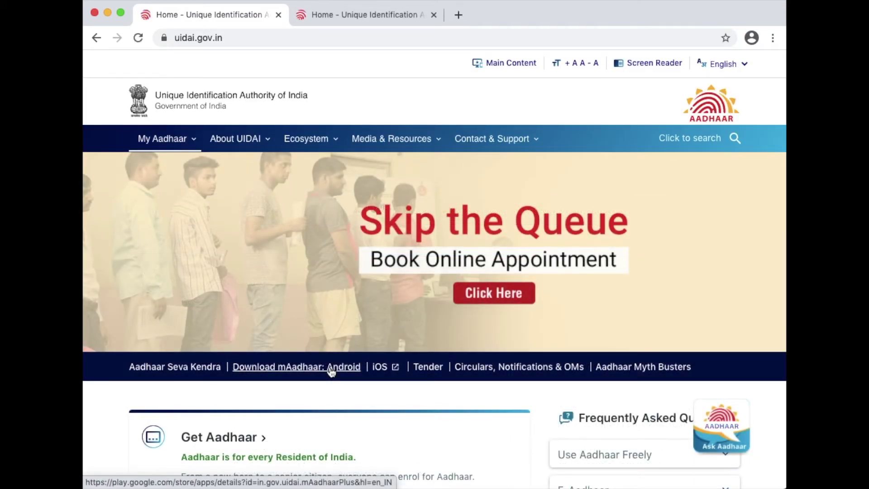
pyautogui.scroll(-4, 331, 370)
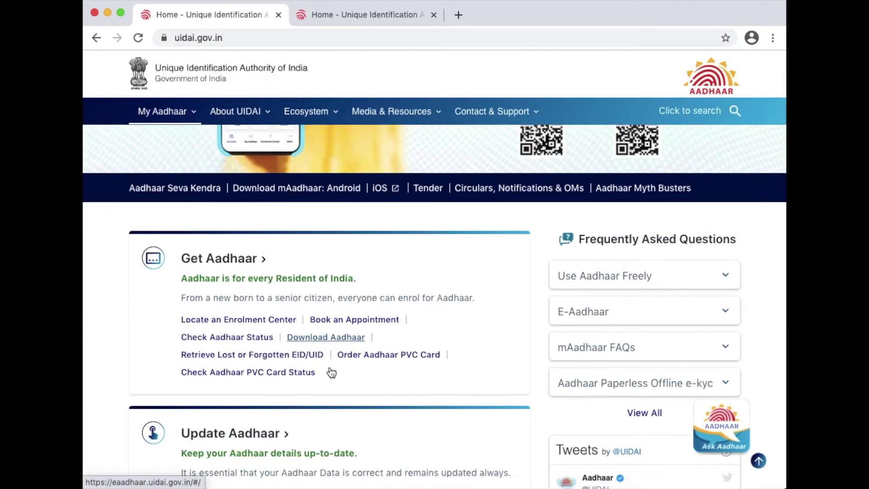
pyautogui.click(397, 358)
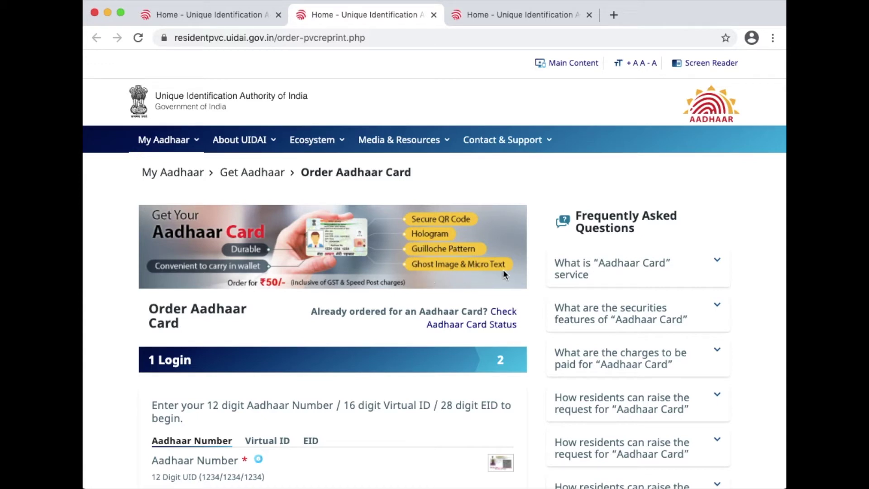
# Tick 'My Mobile number is not registered' on the login form to reveal a Mobile Number field
pyautogui.scroll(-4, 381, 256)
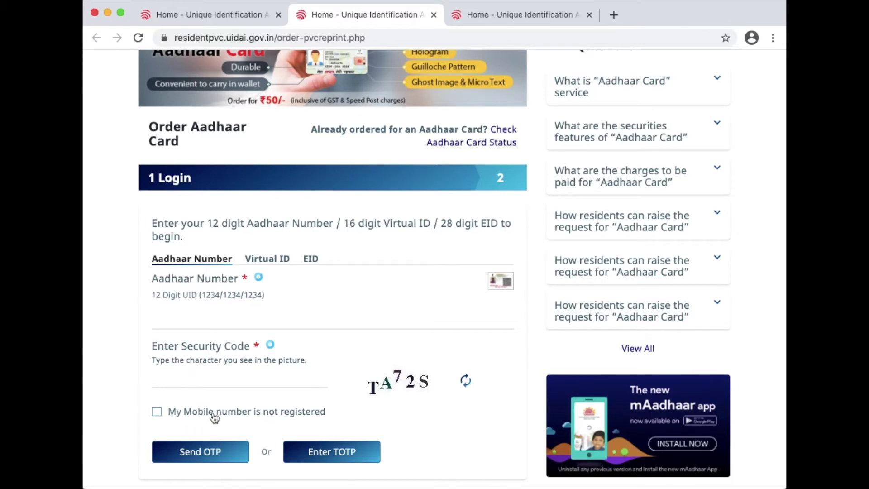
pyautogui.click(158, 413)
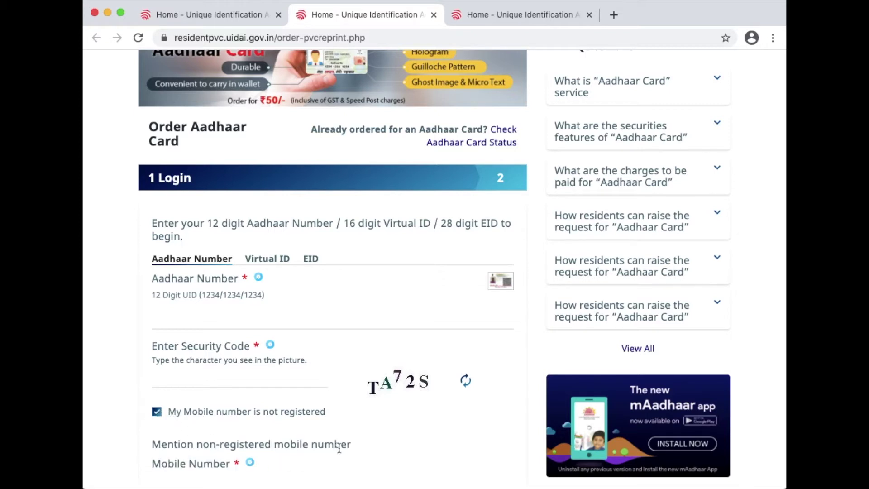
pyautogui.scroll(-1, 359, 433)
pyautogui.scroll(-1, 360, 435)
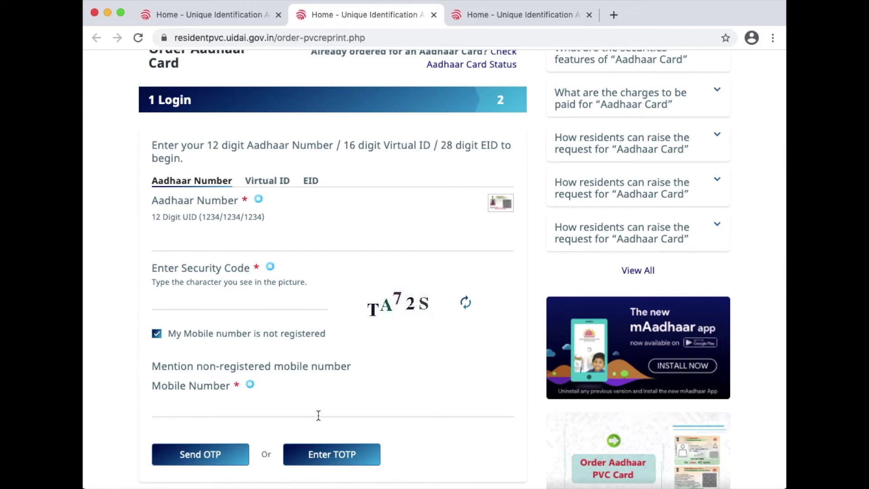
# Log in with the Aadhaar number and OTP, accept the Terms and Conditions, and submit
pyautogui.click(254, 243)
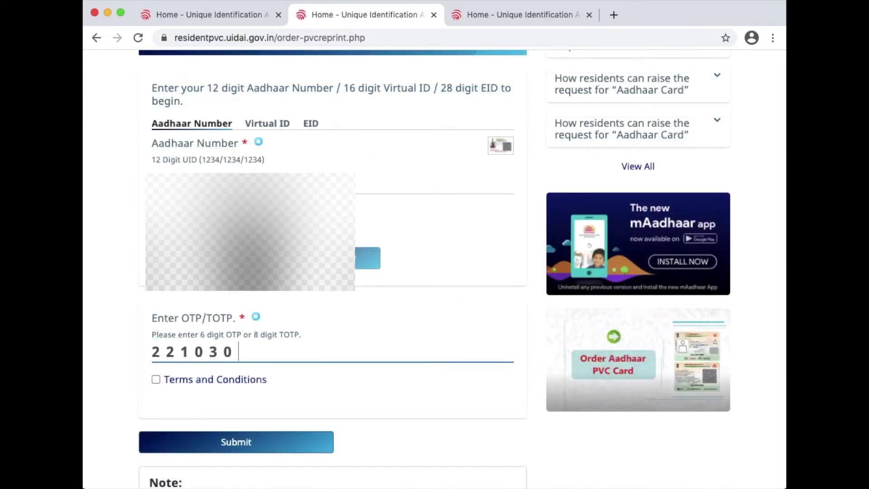
pyautogui.click(156, 380)
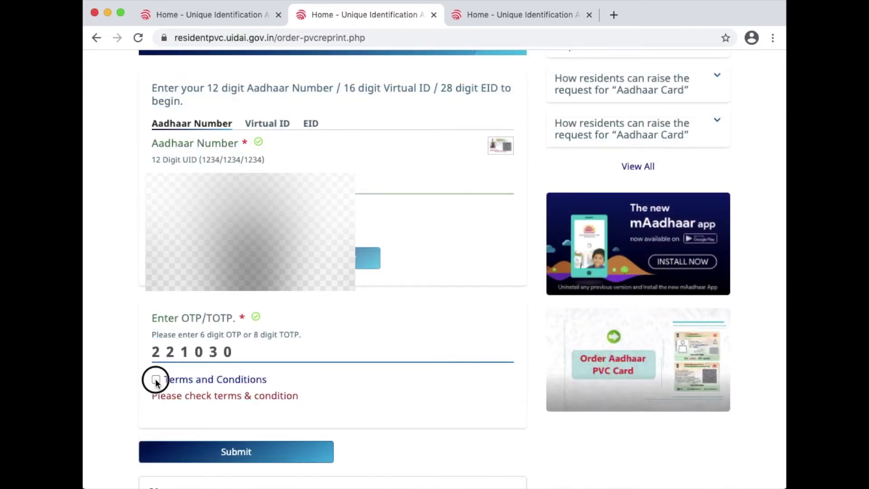
pyautogui.click(200, 457)
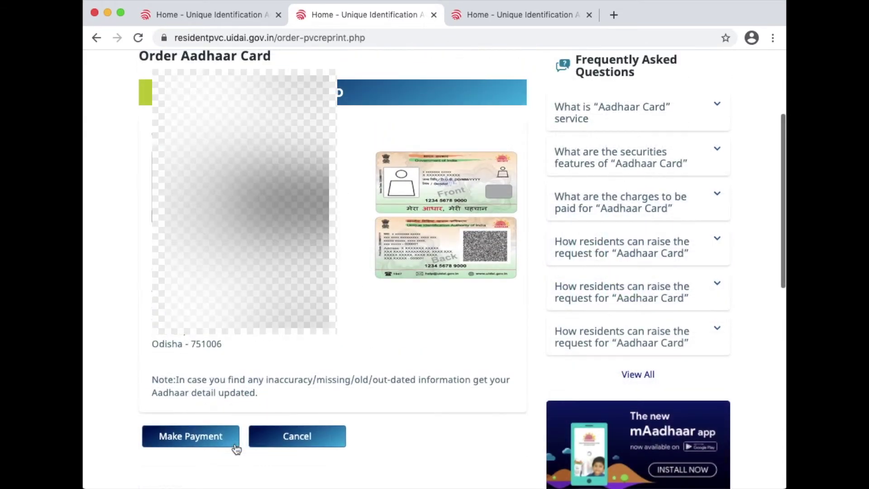
pyautogui.scroll(-2, 234, 448)
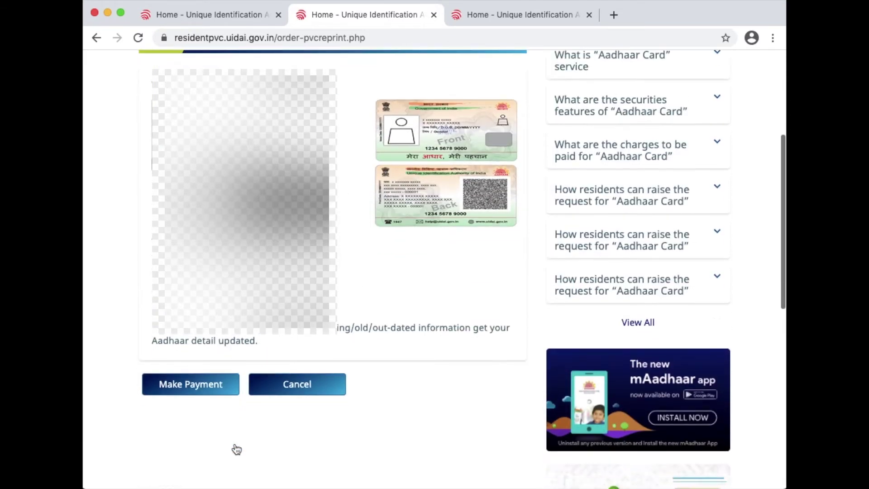
pyautogui.scroll(-1, 236, 450)
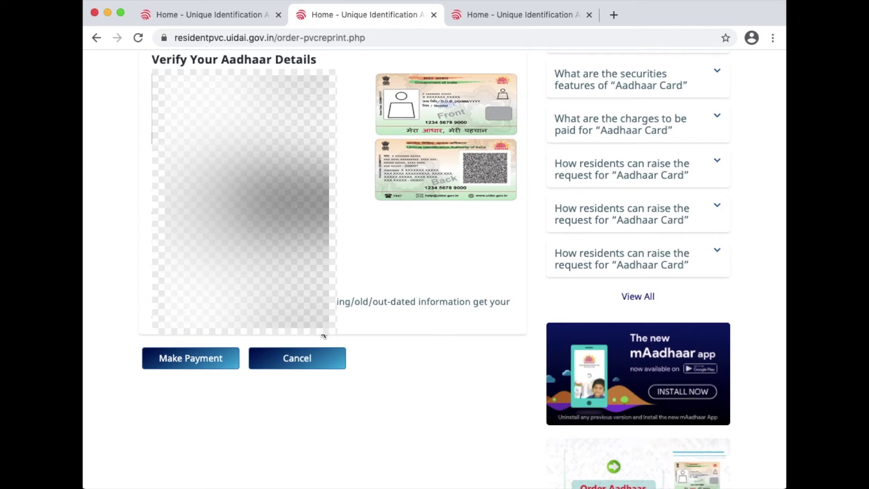
# Pay the ₹50 fee by credit/debit card through PayU and proceed to bank verification
pyautogui.click(205, 368)
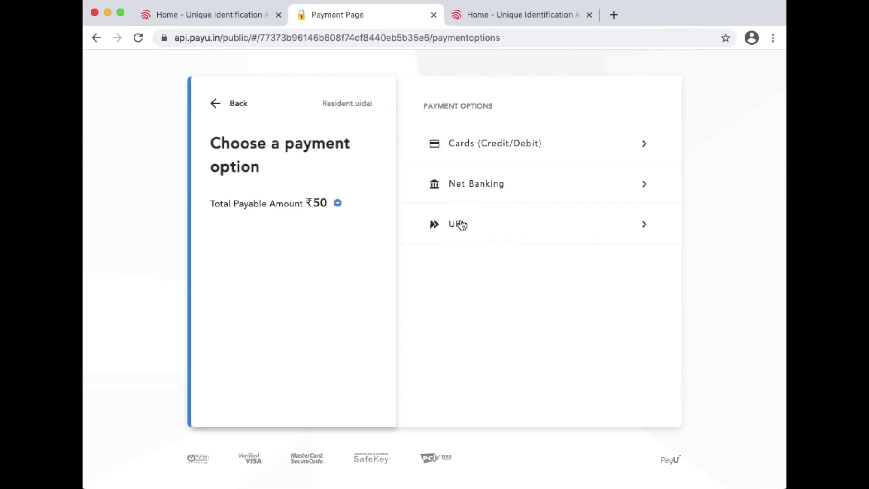
pyautogui.click(500, 154)
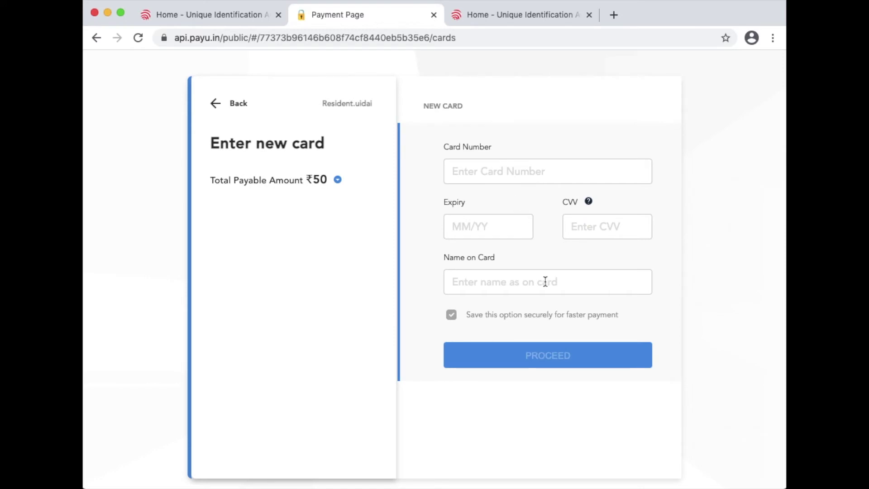
pyautogui.click(520, 356)
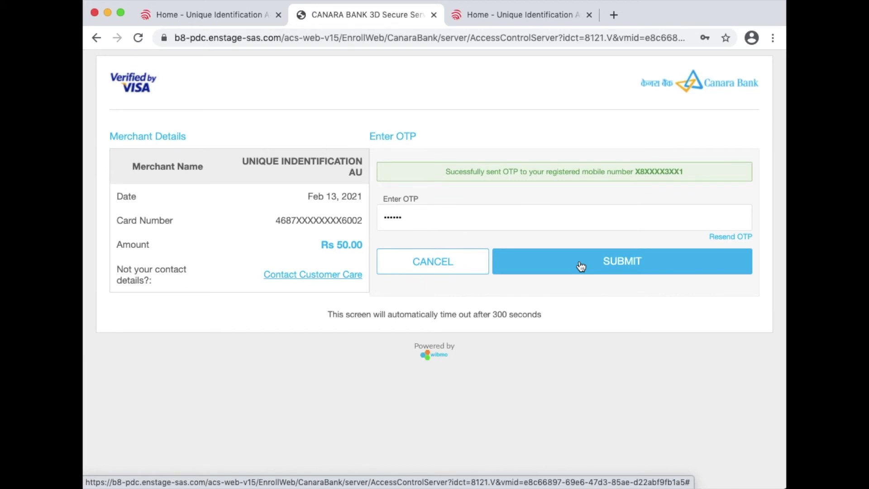
# Submit the bank OTP, decline saving the password, and select the SRN on the receipt
pyautogui.click(582, 266)
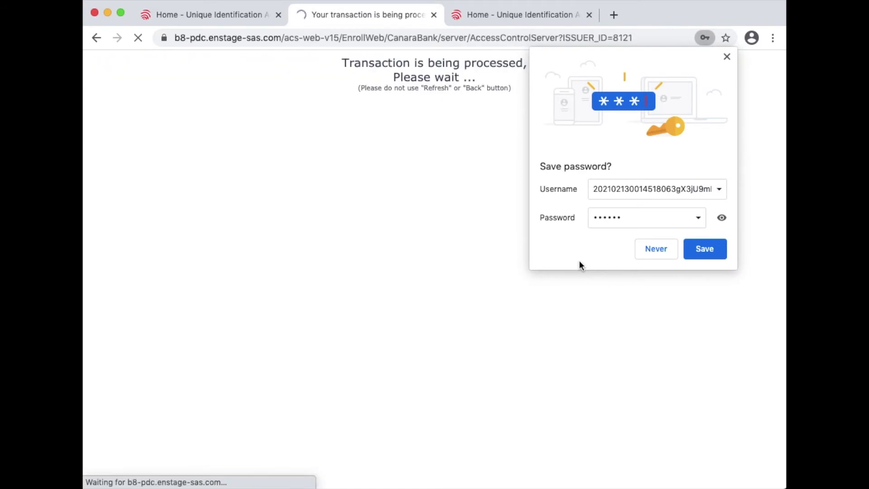
pyautogui.click(656, 249)
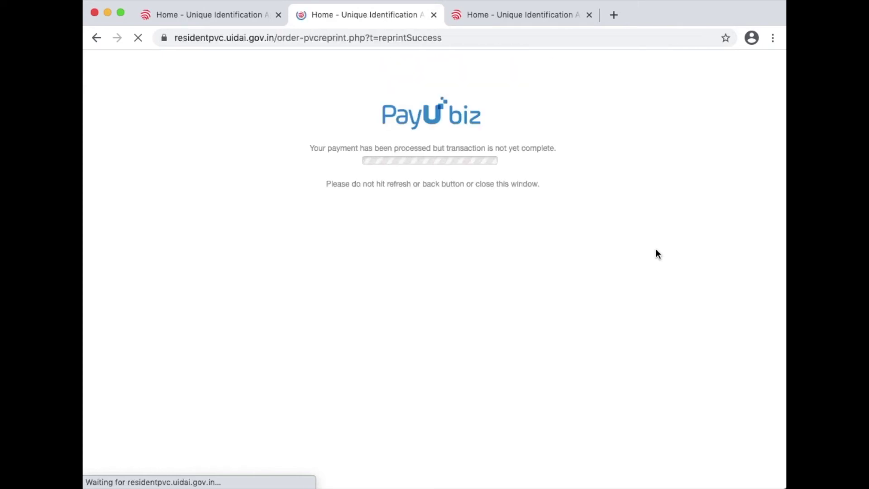
pyautogui.scroll(-3, 656, 252)
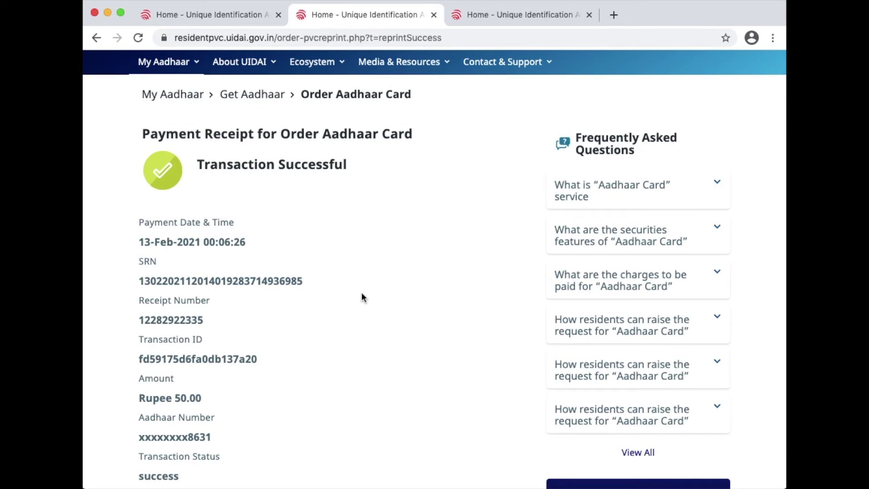
pyautogui.moveTo(325, 284); pyautogui.dragTo(141, 283)
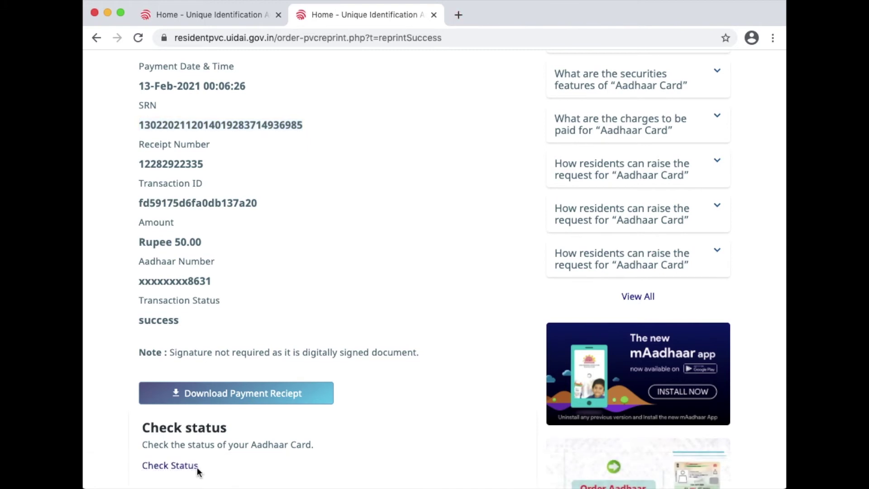
# Open Check Status, request the OTP, and enter the verification code
pyautogui.click(183, 467)
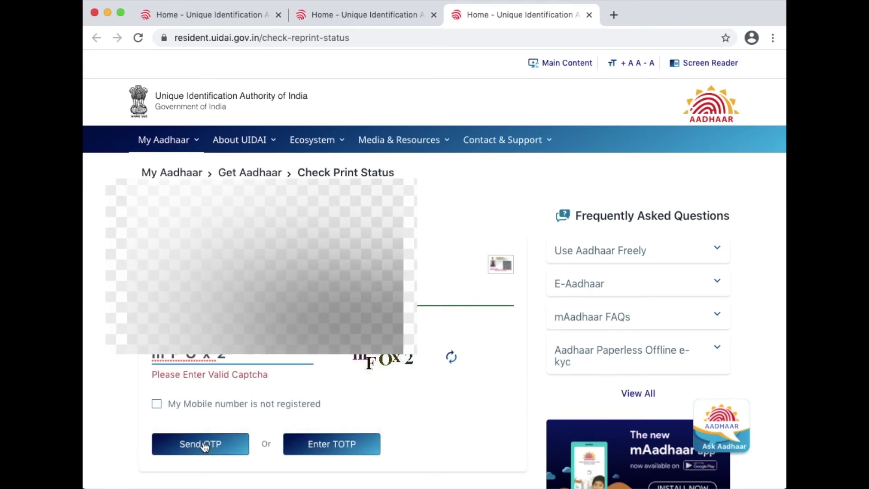
pyautogui.click(204, 445)
pyautogui.click(197, 427)
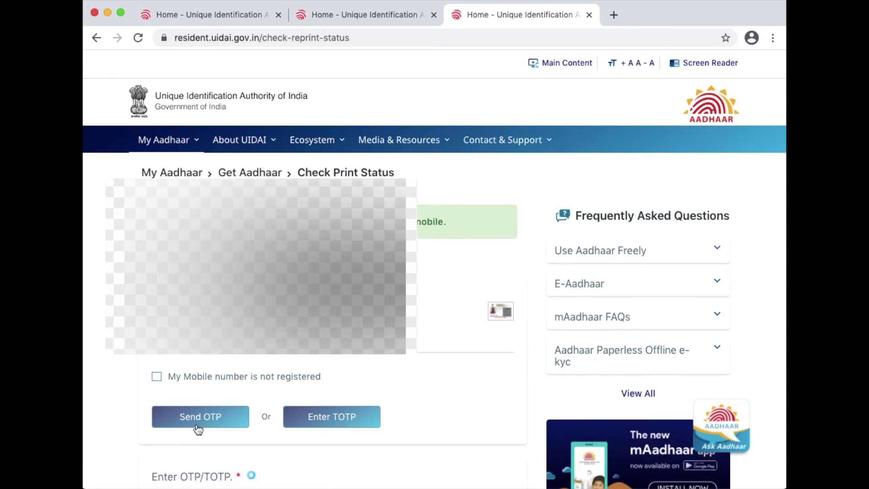
pyautogui.scroll(-2, 198, 429)
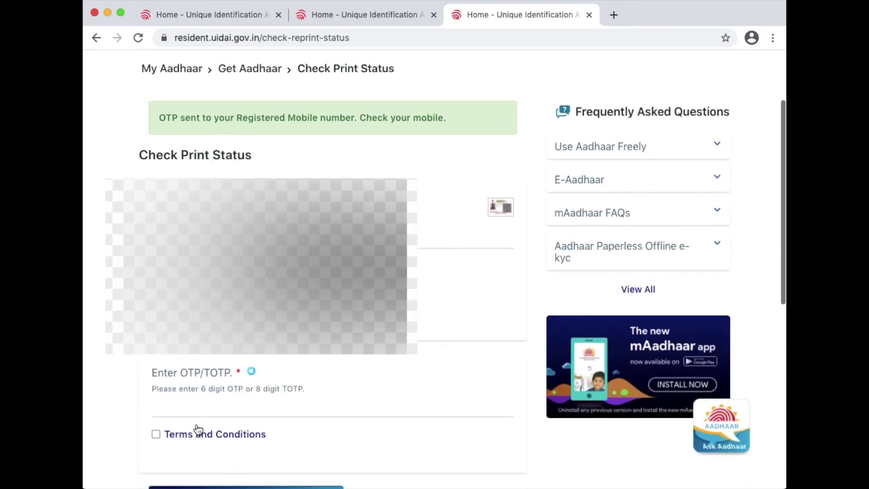
pyautogui.click(206, 414)
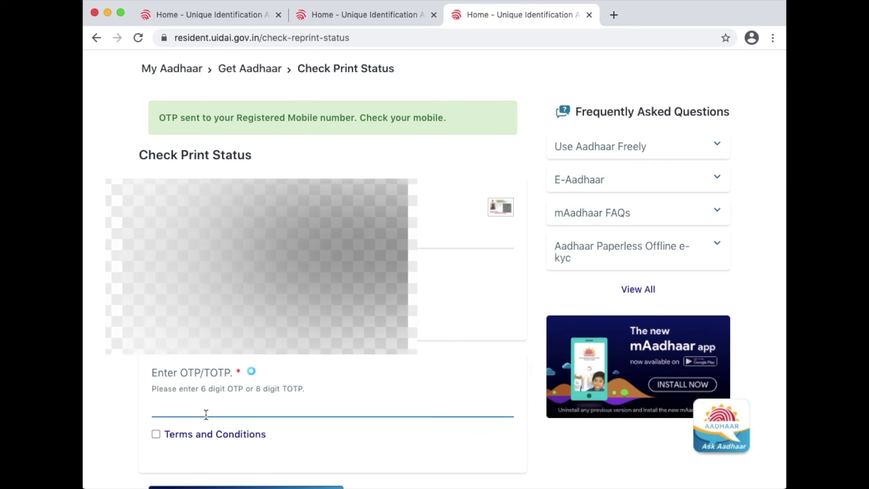
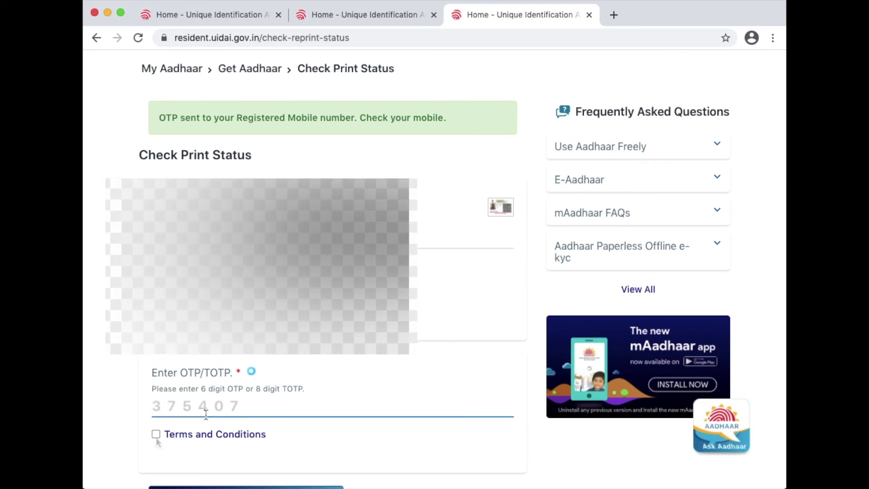
# Accept the terms, submit to see 'Request Received', and download the acknowledgement slip
pyautogui.click(155, 435)
pyautogui.scroll(-2, 156, 434)
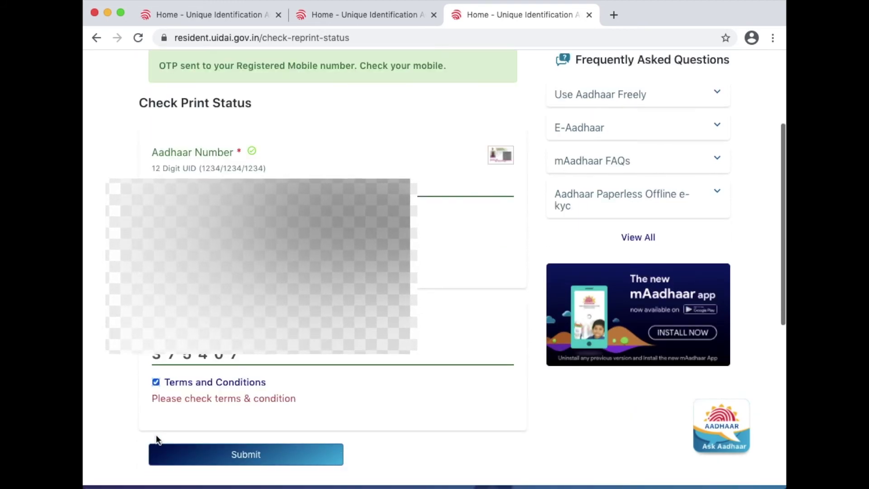
pyautogui.click(225, 455)
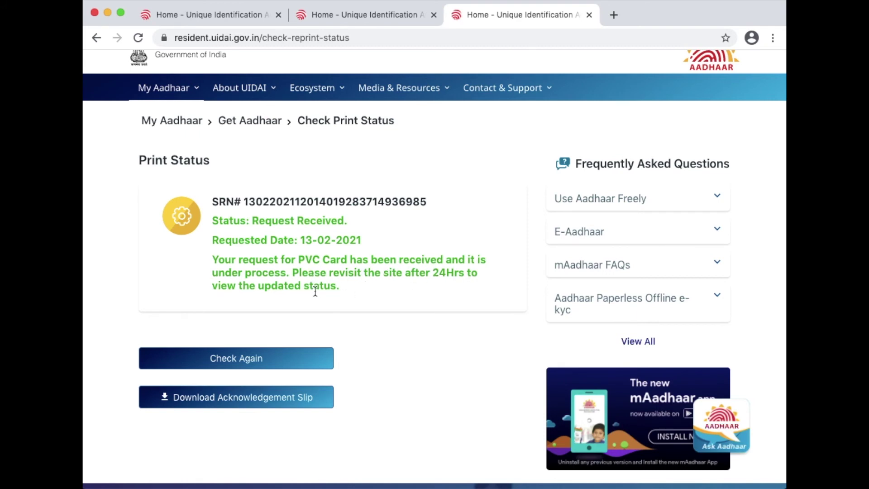
pyautogui.click(242, 403)
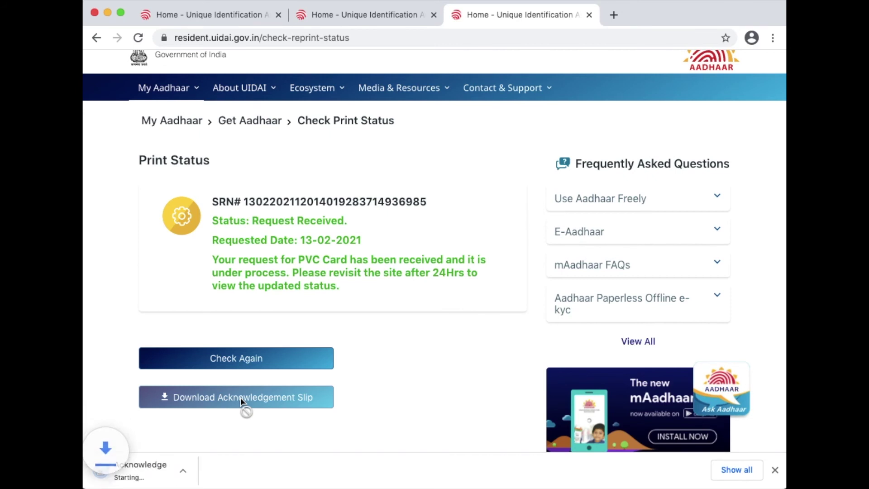